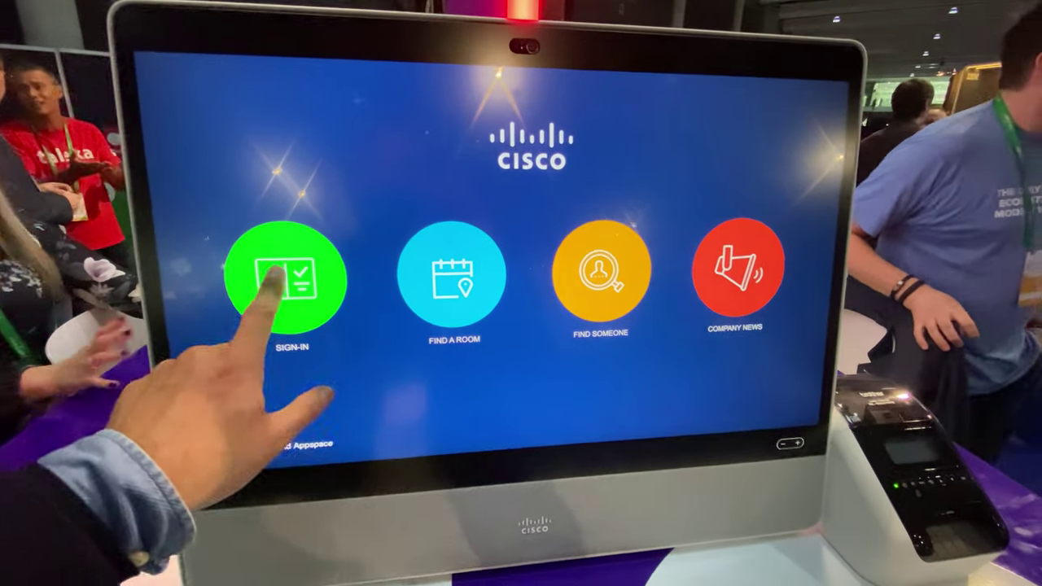
- Open the kiosk's SIGN-IN option to reach the Cisco Barcelona welcome screen
left_click(273, 278)
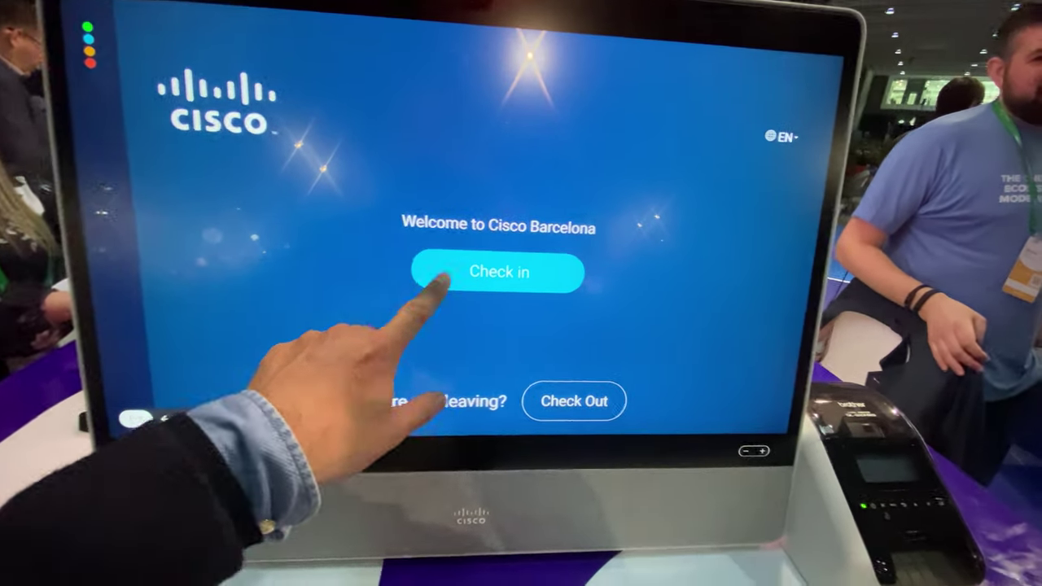
- Check in as a visitor with full name jr and company cisco
left_click(486, 328)
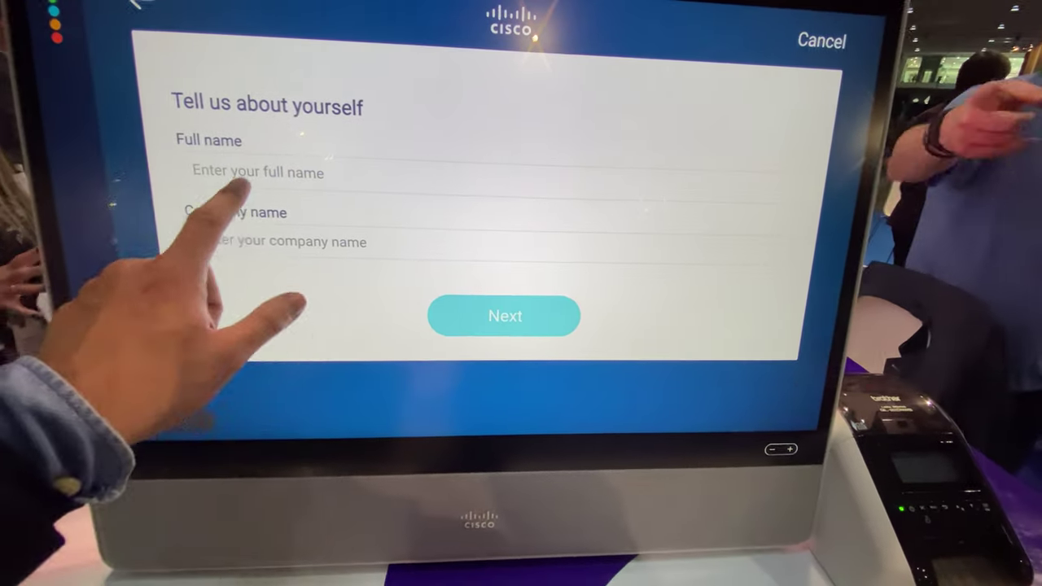
left_click(245, 197)
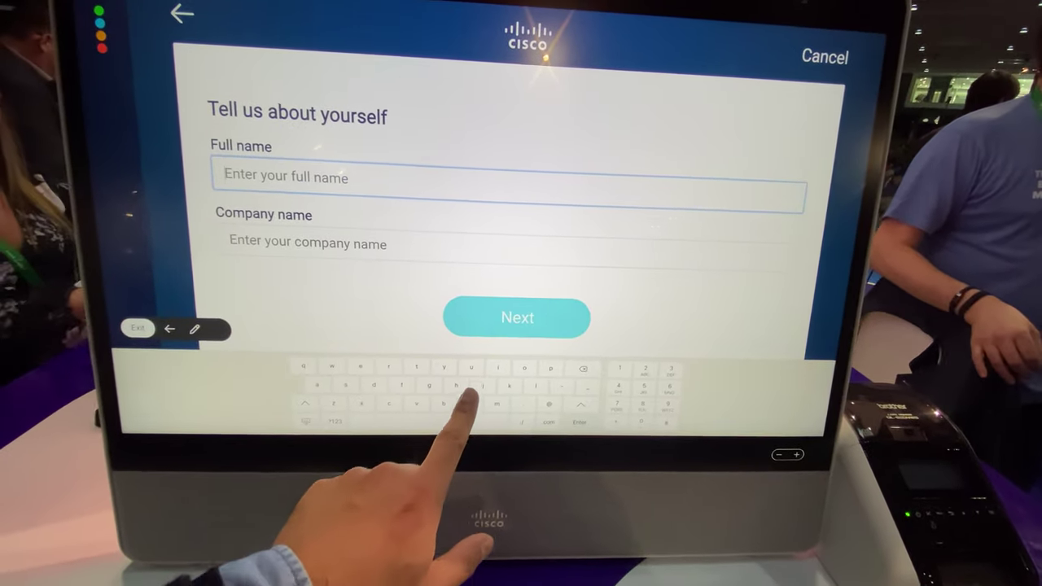
type("jo")
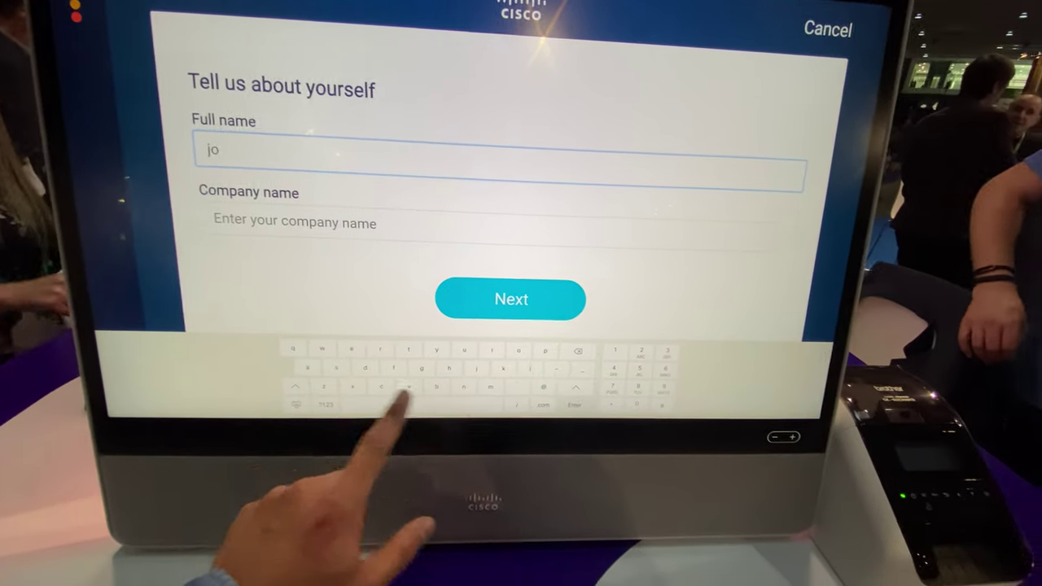
key("BackSpace")
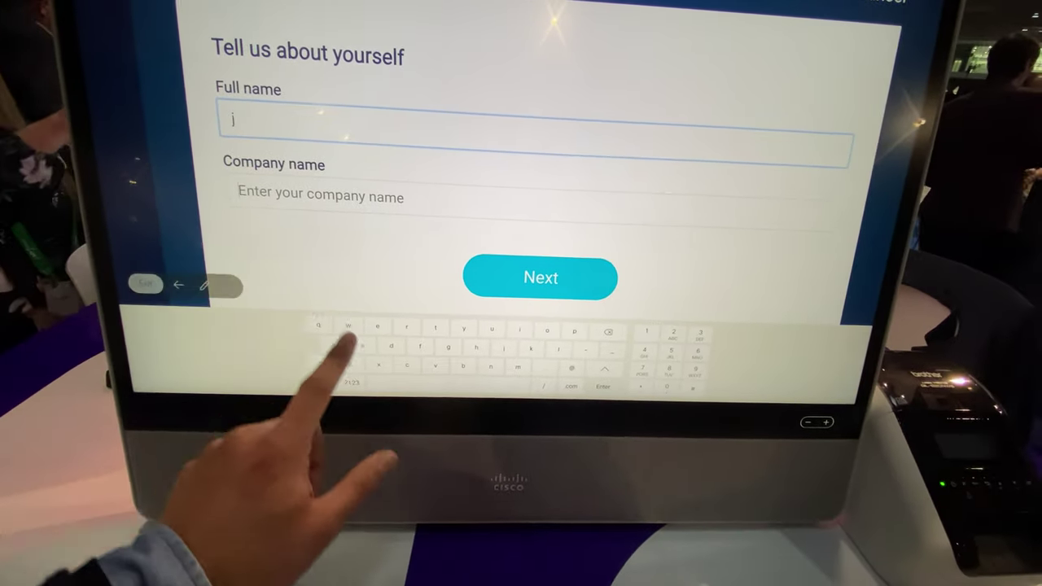
key("Tab")
type("ci")
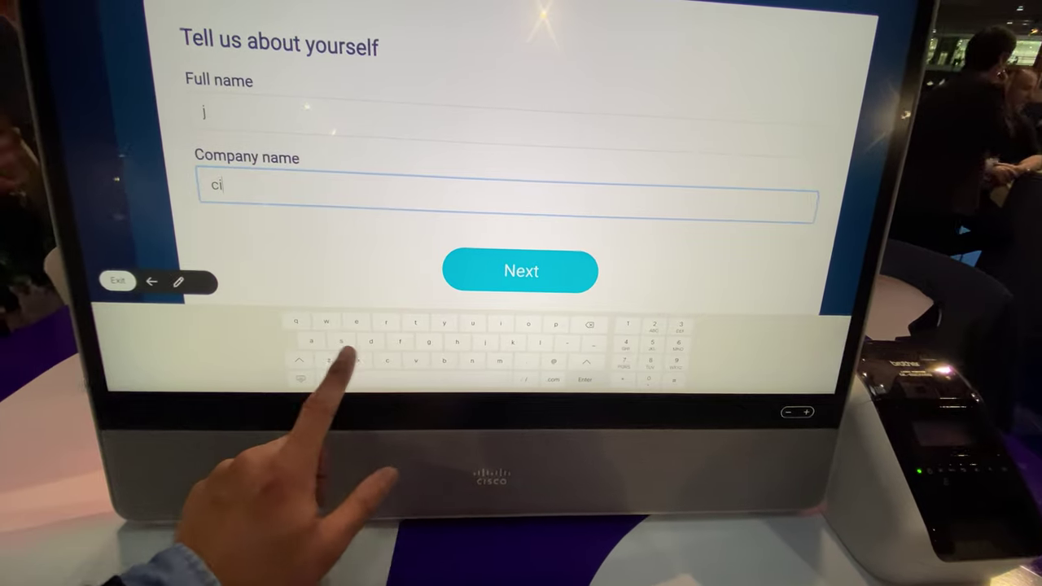
type("sco")
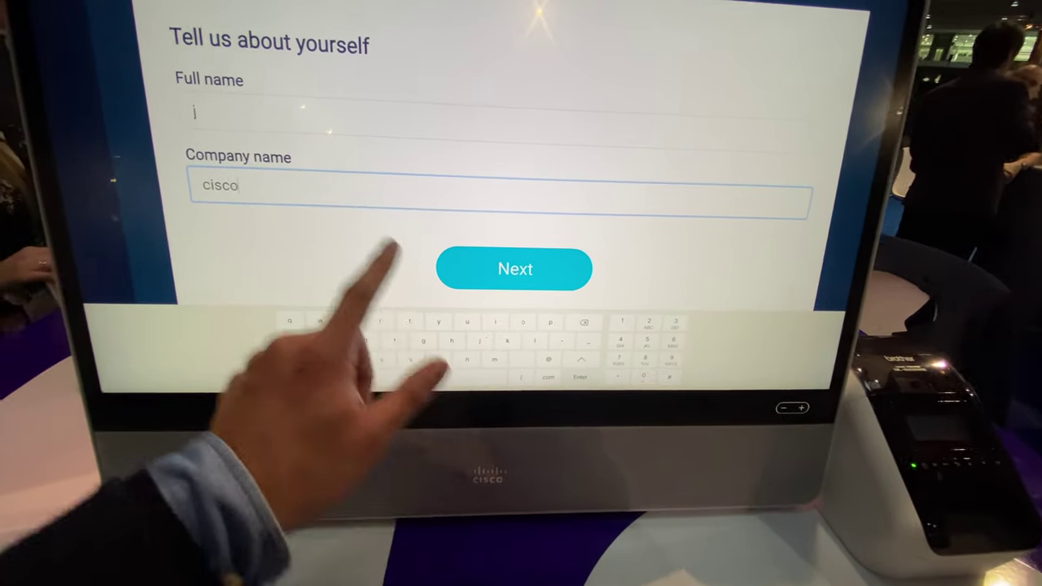
left_click(249, 114)
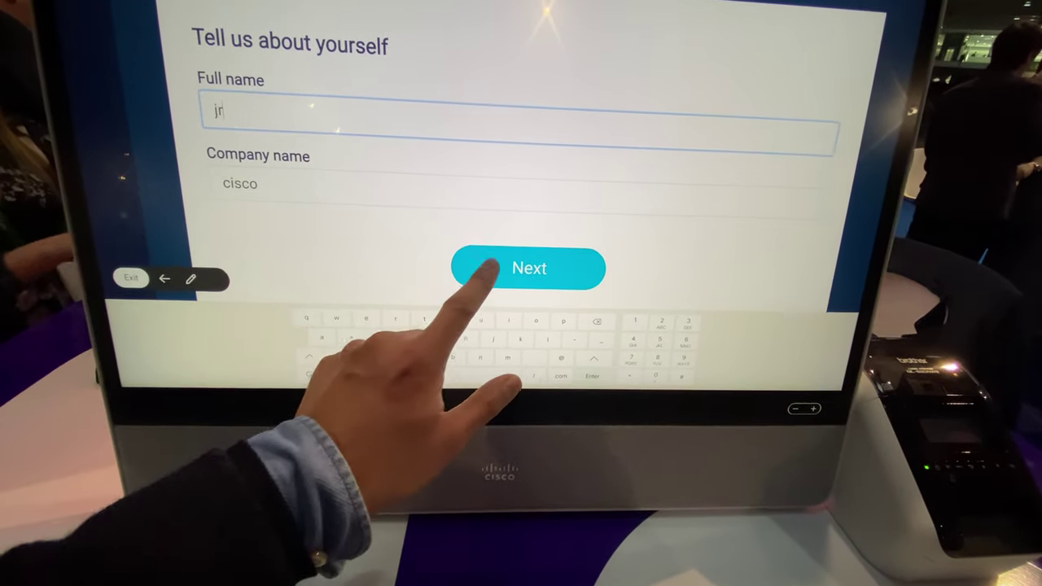
left_click(489, 269)
left_click(269, 123)
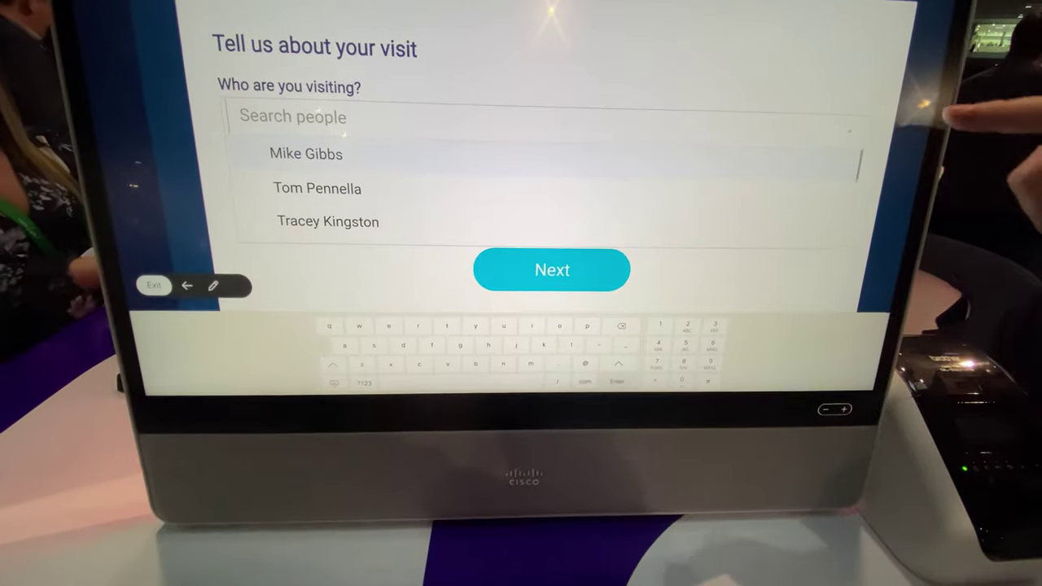
left_click(311, 147)
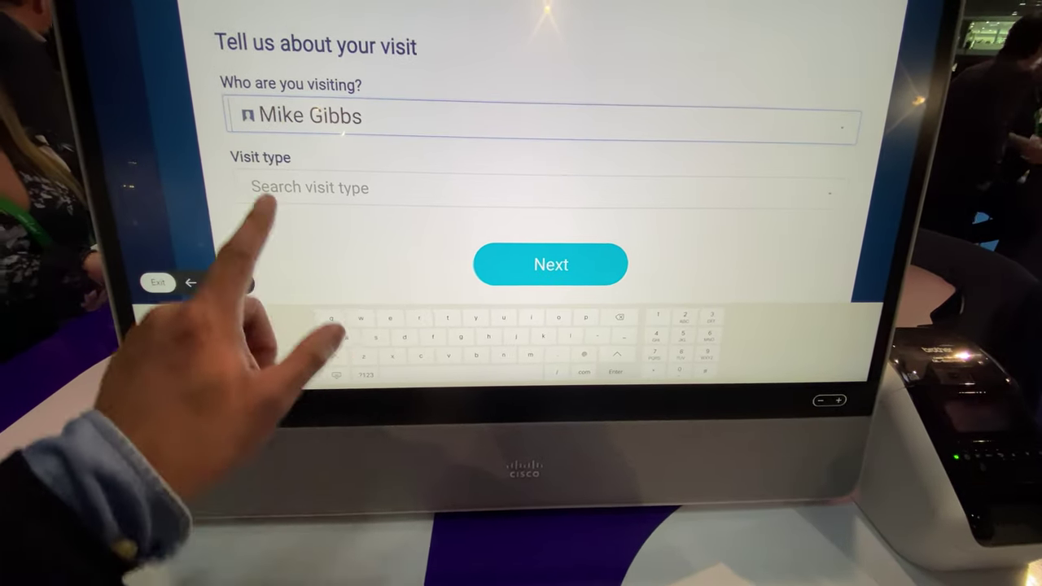
left_click(309, 189)
left_click(291, 224)
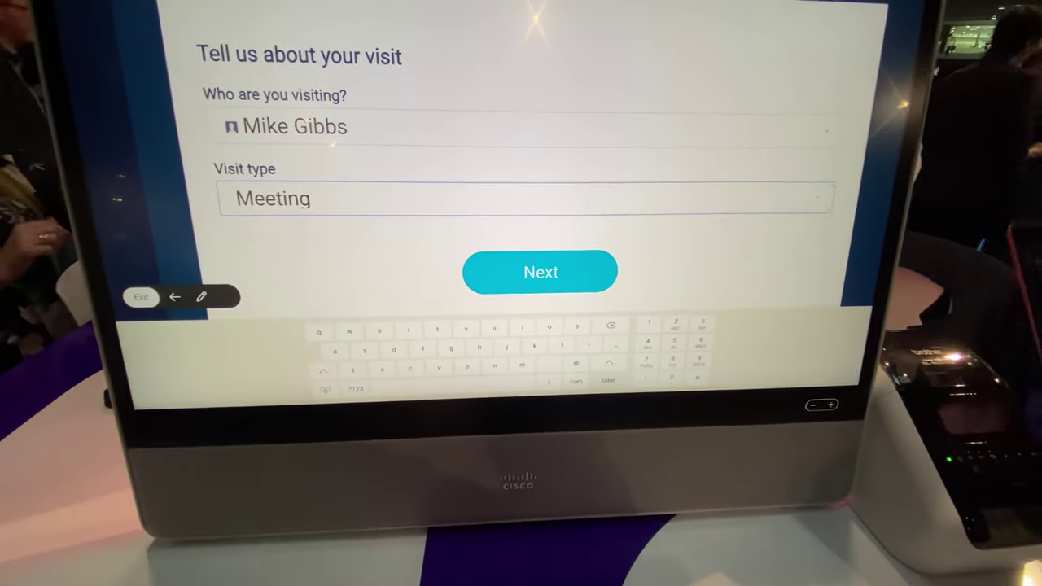
- Capture and accept the visitor photo, then sign the non-disclosure agreement
left_click(491, 289)
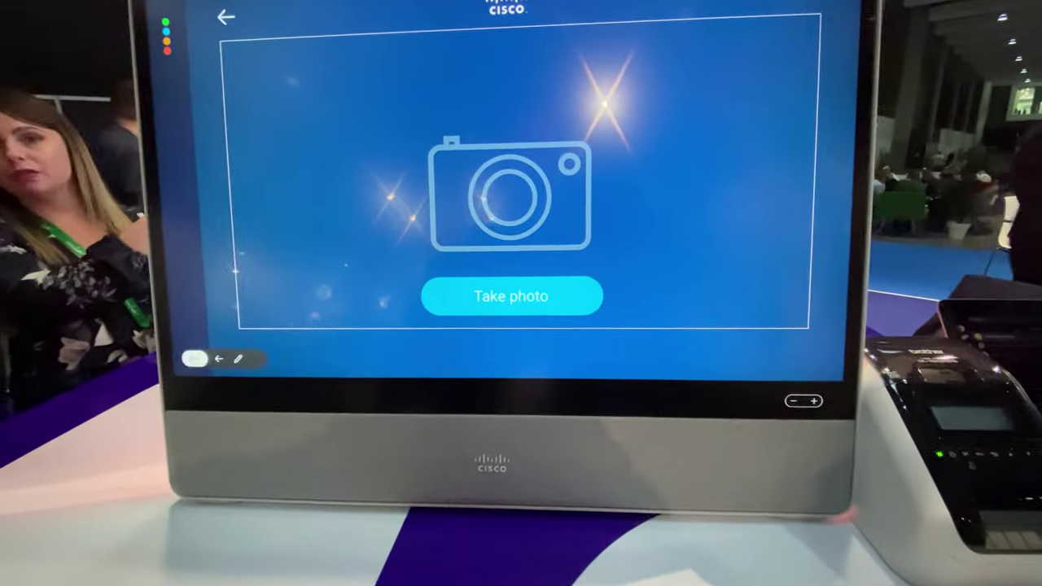
left_click(485, 296)
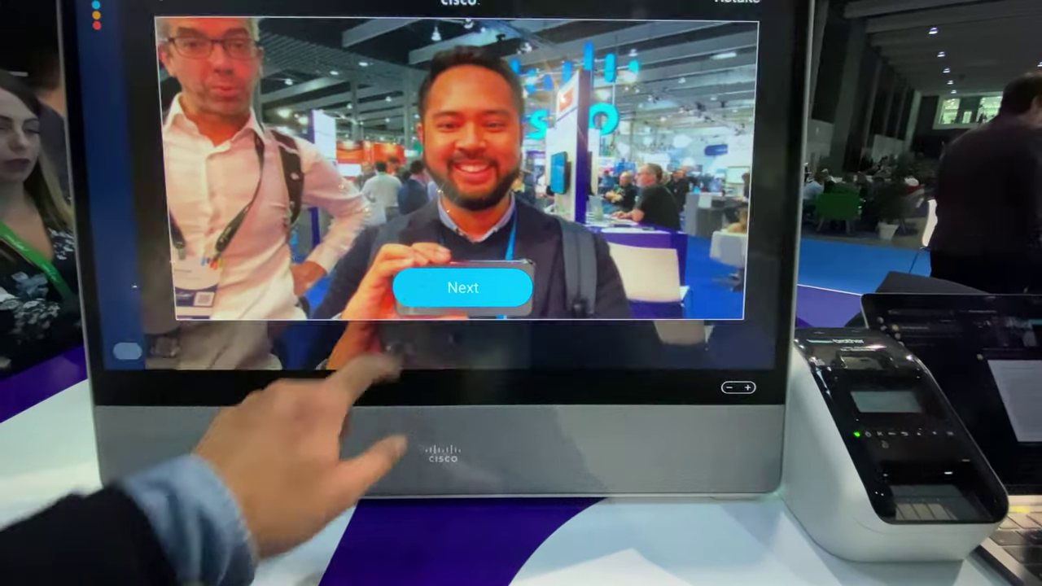
left_click(478, 316)
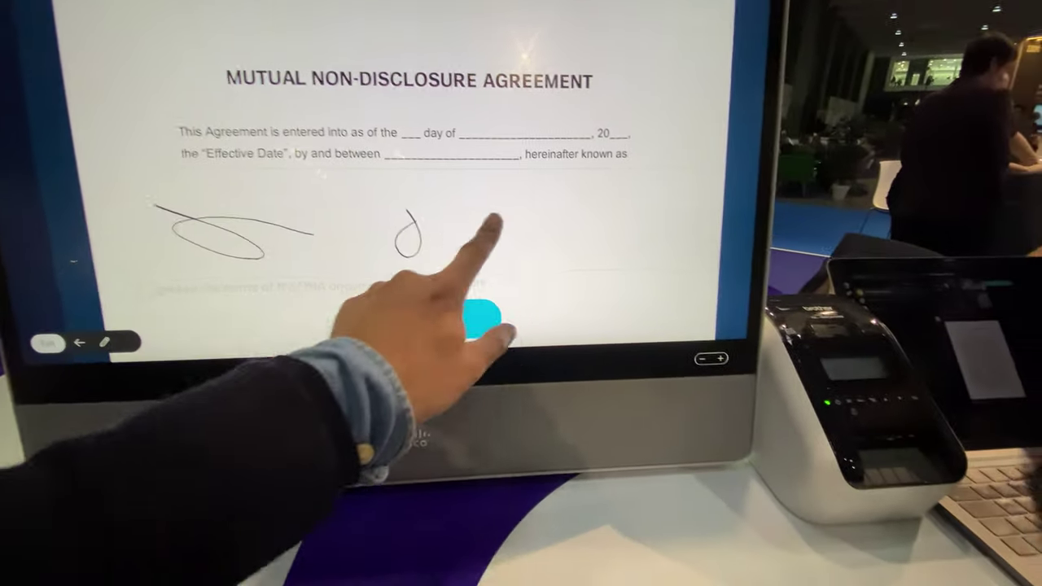
left_click_drag(419, 244, 560, 252)
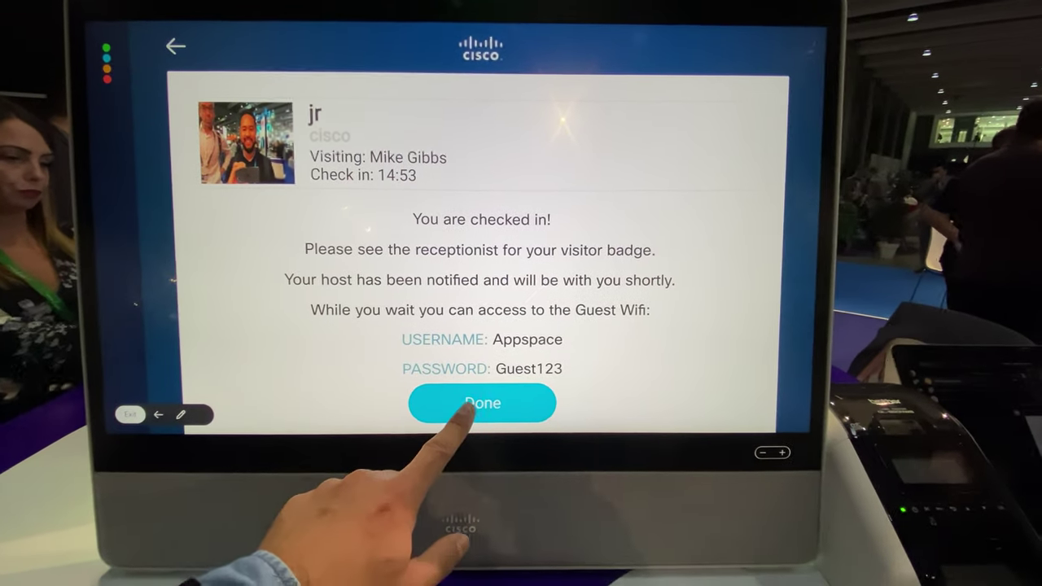
- Dismiss jr's check-in confirmation card with Done
left_click(471, 407)
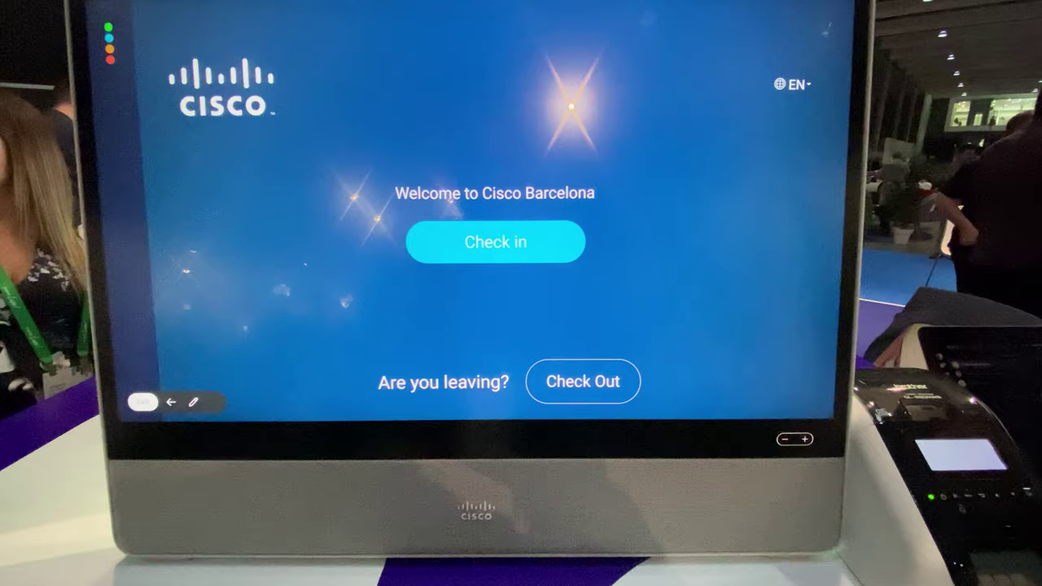